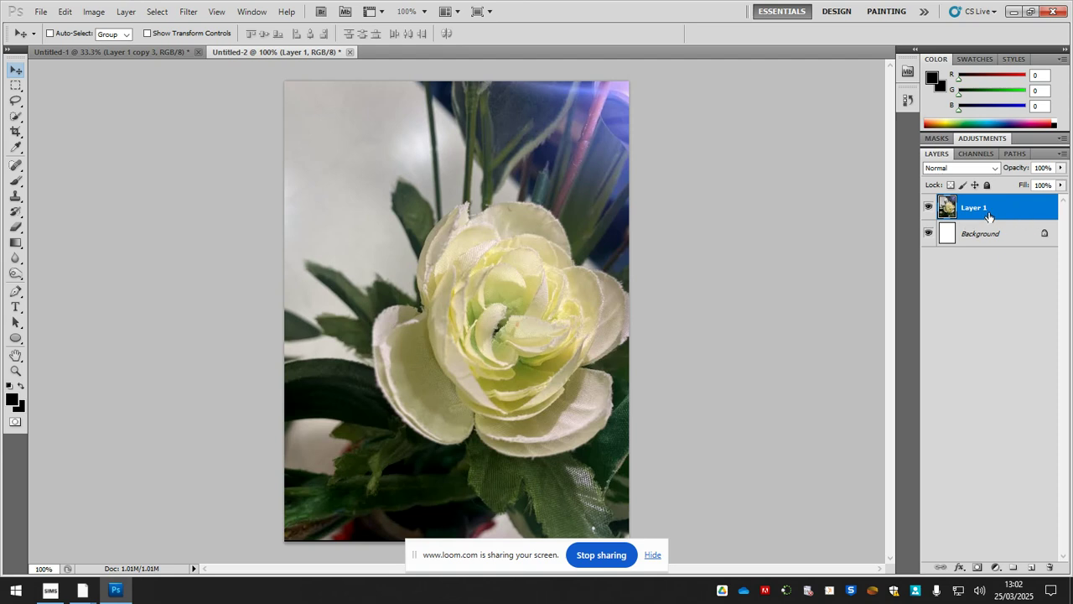
Duplicate the colour flower photo layer, Layer 1, within the same document.
{"action": "right_click", "coordinate": [988, 217]}
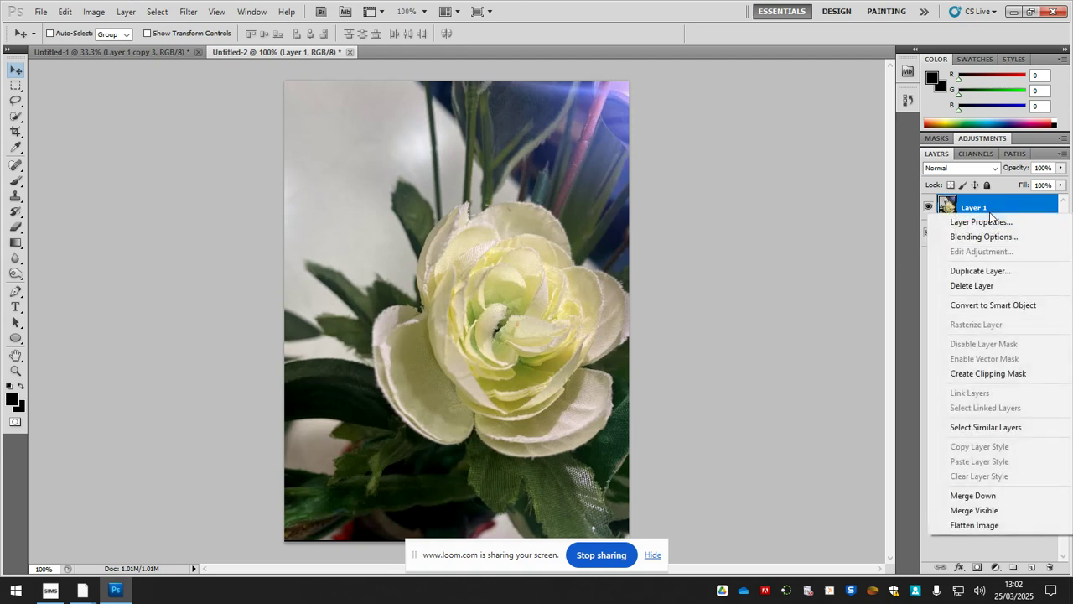
{"action": "left_click", "coordinate": [976, 276]}
{"action": "left_click", "coordinate": [711, 285]}
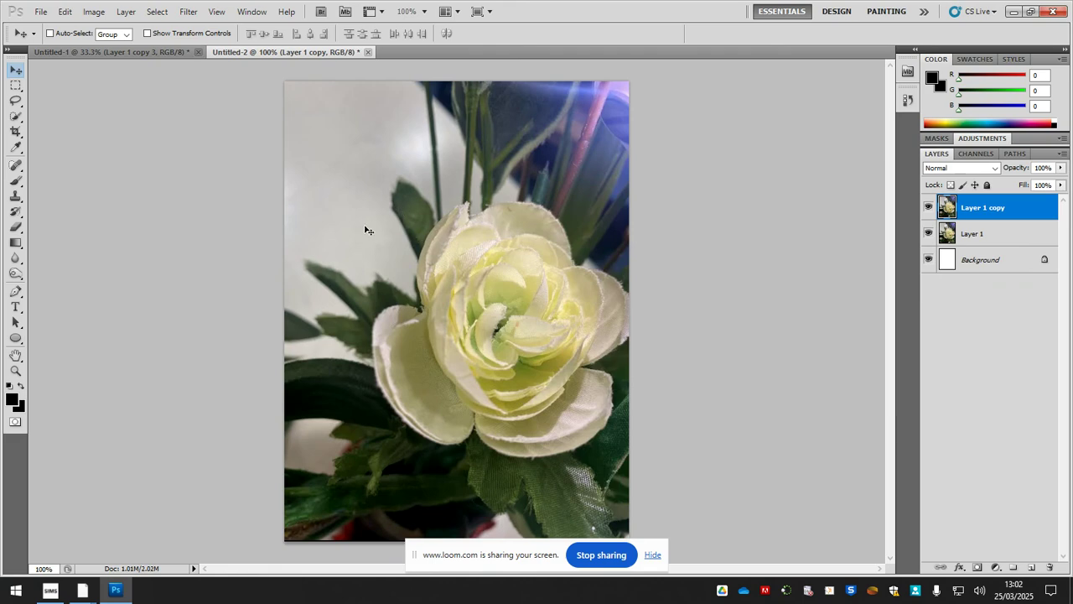
Convert the duplicated flower layer to monochrome with a Black & White adjustment using the Auto values.
{"action": "left_click", "coordinate": [93, 12]}
{"action": "mouse_move", "coordinate": [115, 45]}
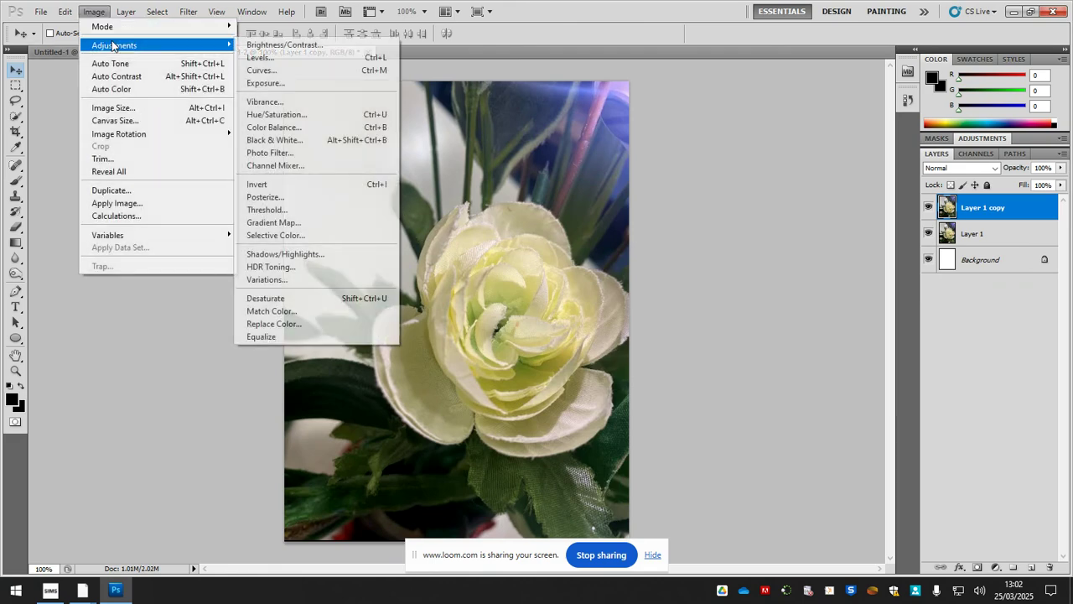
{"action": "left_click", "coordinate": [352, 140]}
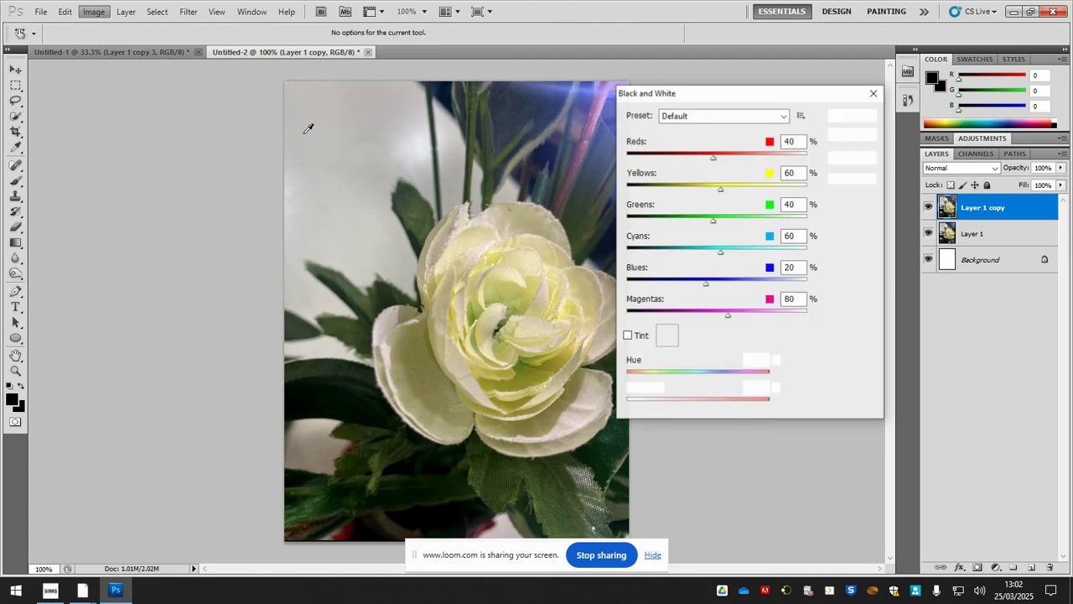
{"action": "left_click_drag", "start_coordinate": [722, 95], "coordinate": [760, 94]}
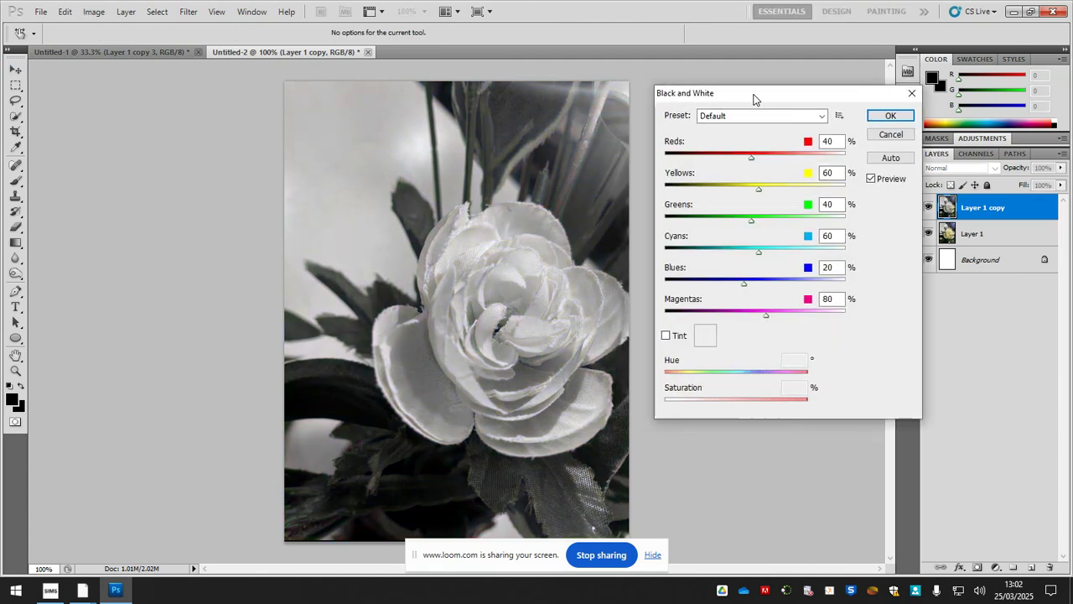
{"action": "left_click", "coordinate": [890, 159]}
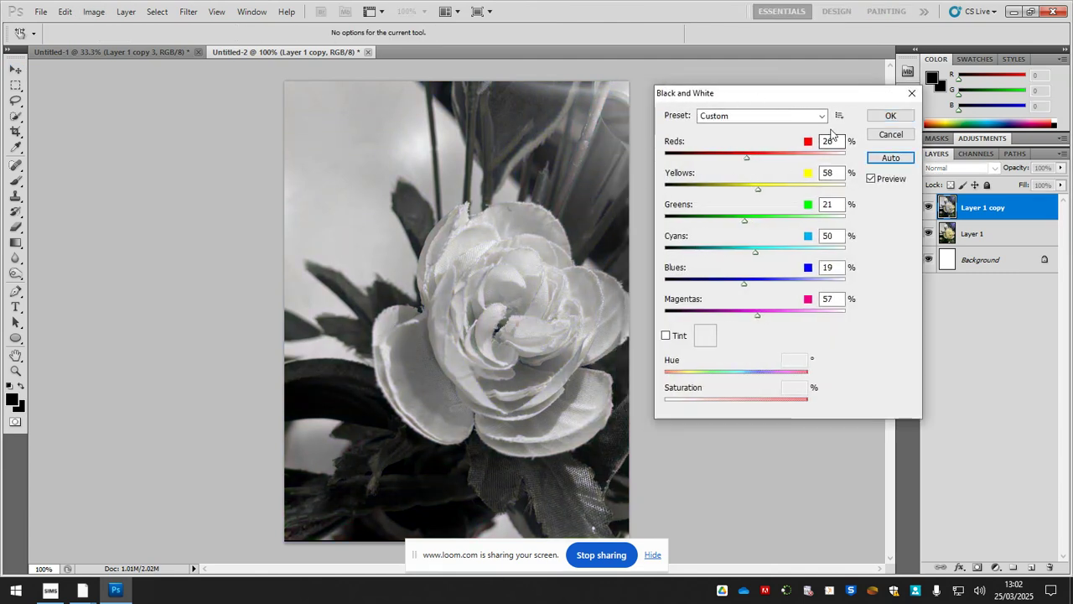
{"action": "left_click", "coordinate": [890, 118]}
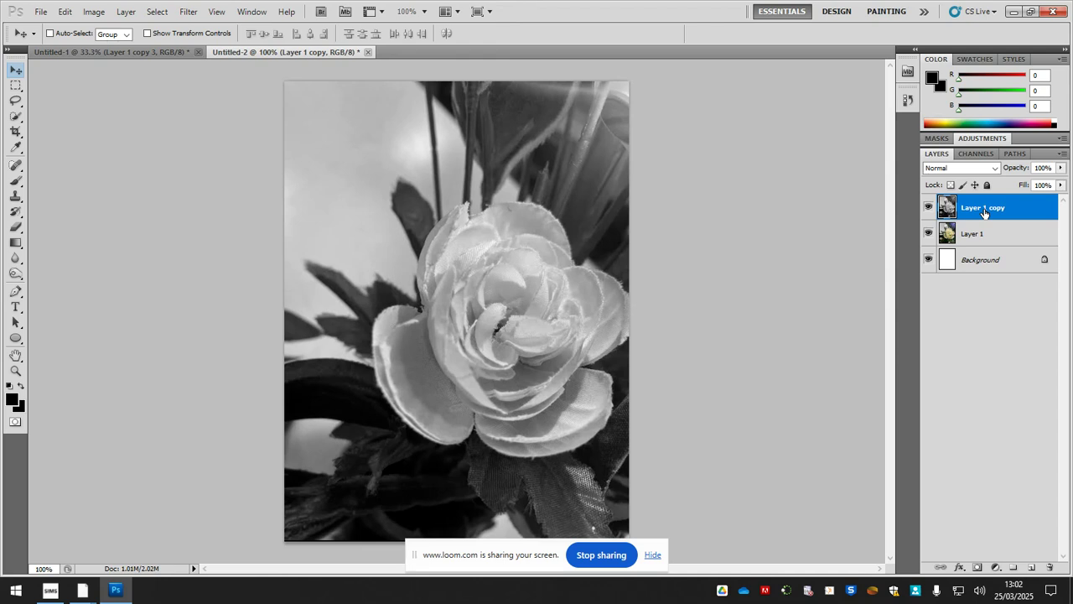
Duplicate the black-and-white layer and exclude the red channel from the new copy in its blending options.
{"action": "key", "text": "ctrl+j"}
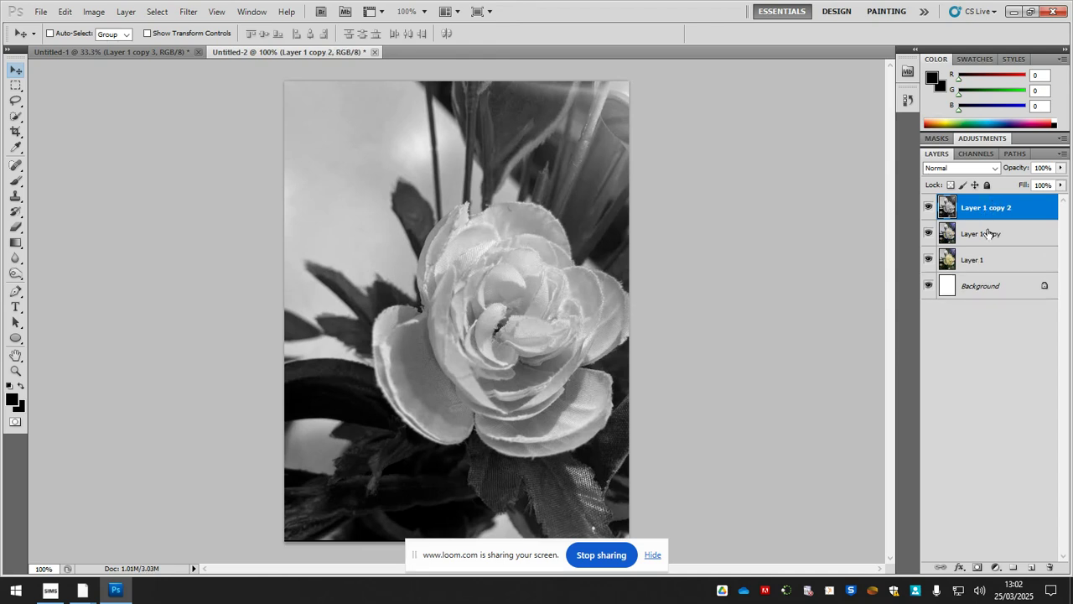
{"action": "right_click", "coordinate": [984, 230]}
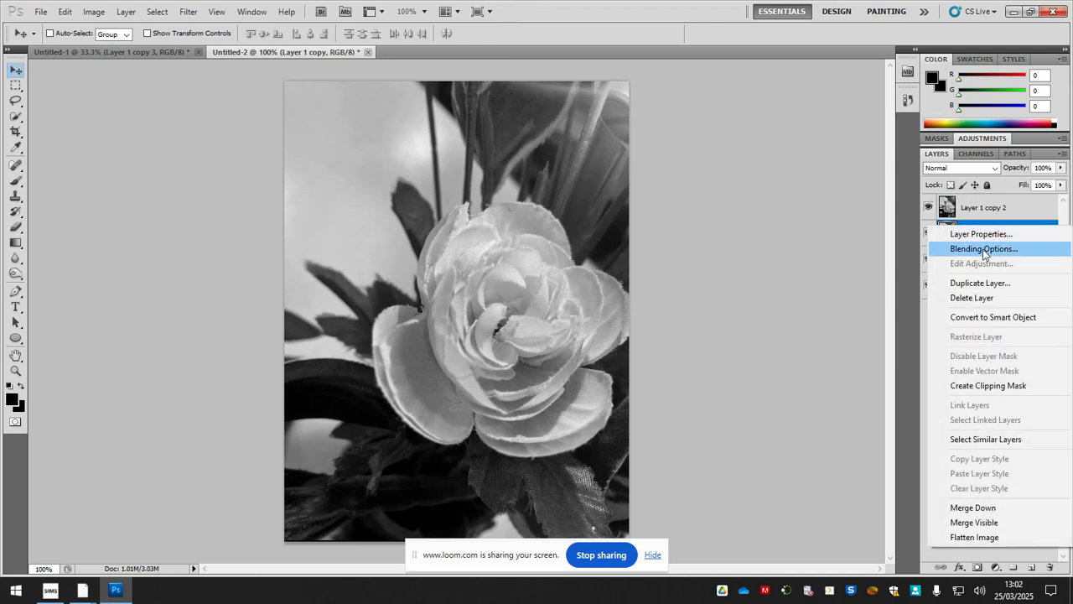
{"action": "left_click", "coordinate": [766, 272]}
{"action": "left_click", "coordinate": [980, 207]}
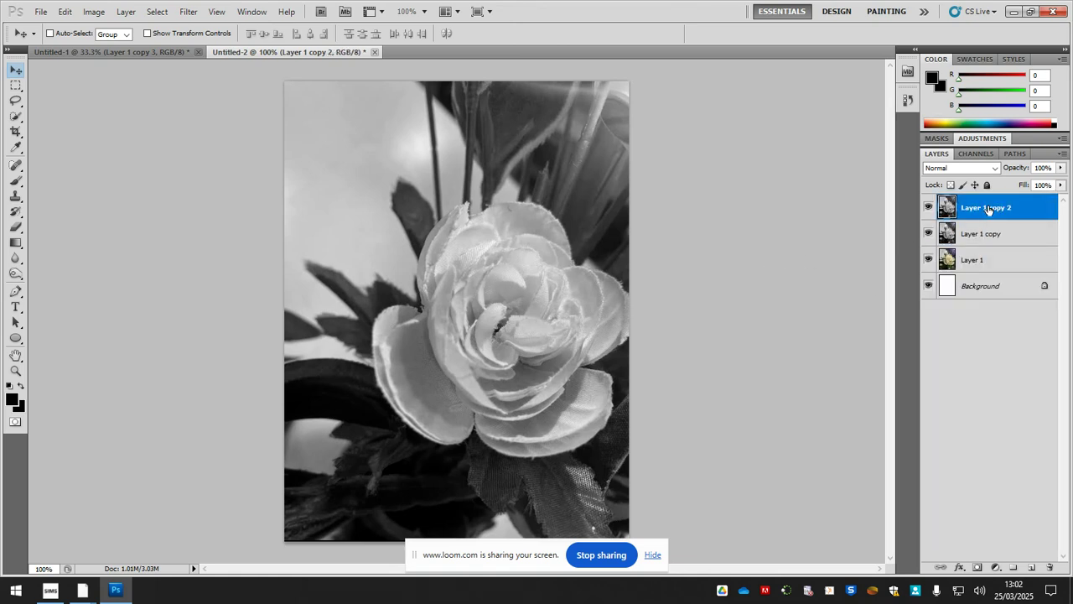
{"action": "right_click", "coordinate": [985, 214]}
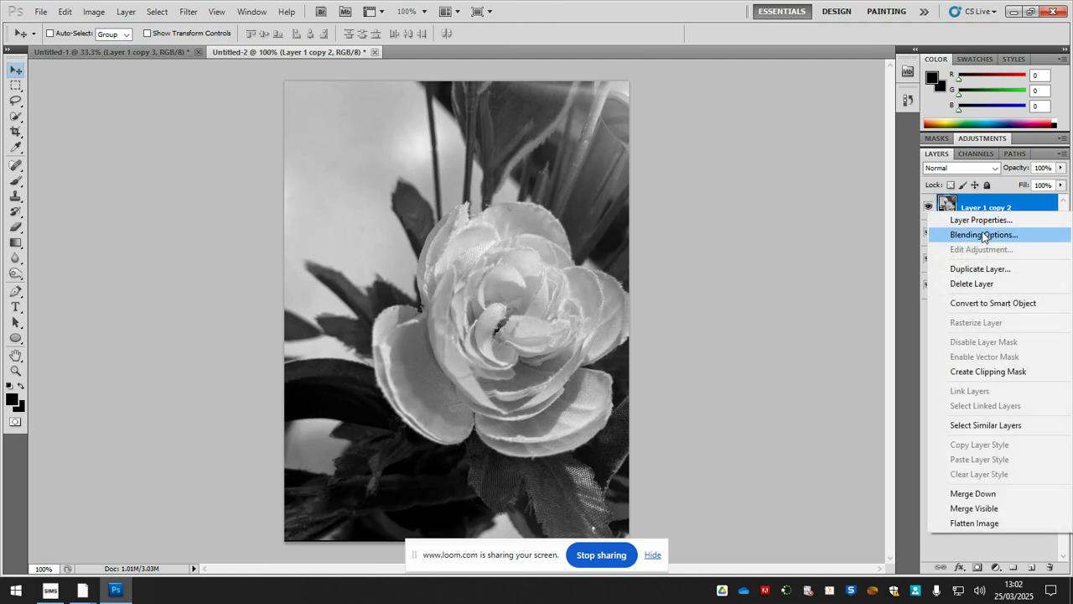
{"action": "left_click", "coordinate": [982, 235]}
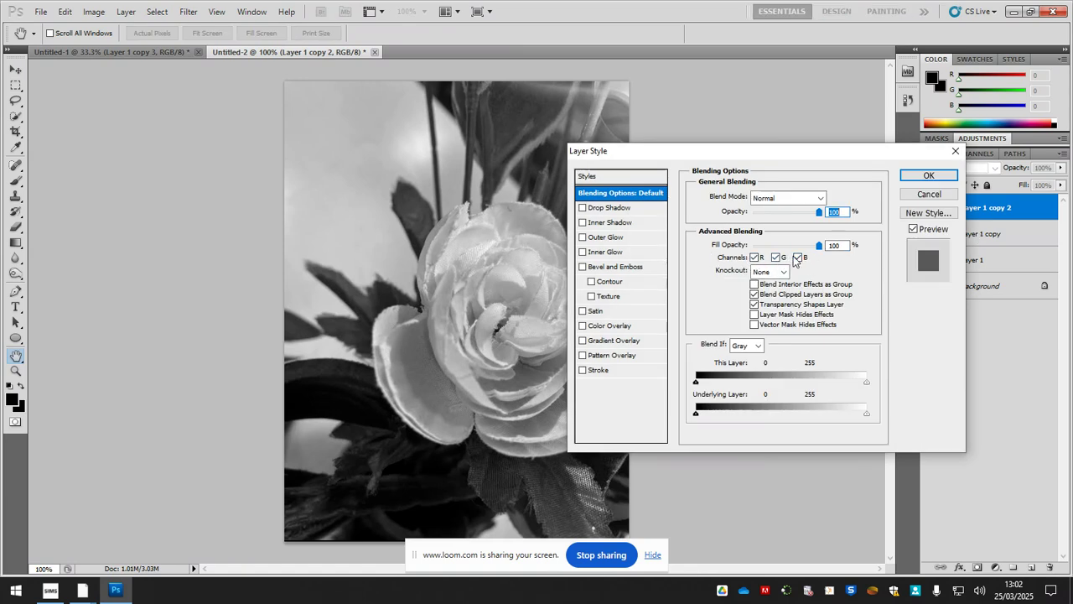
{"action": "left_click", "coordinate": [754, 257]}
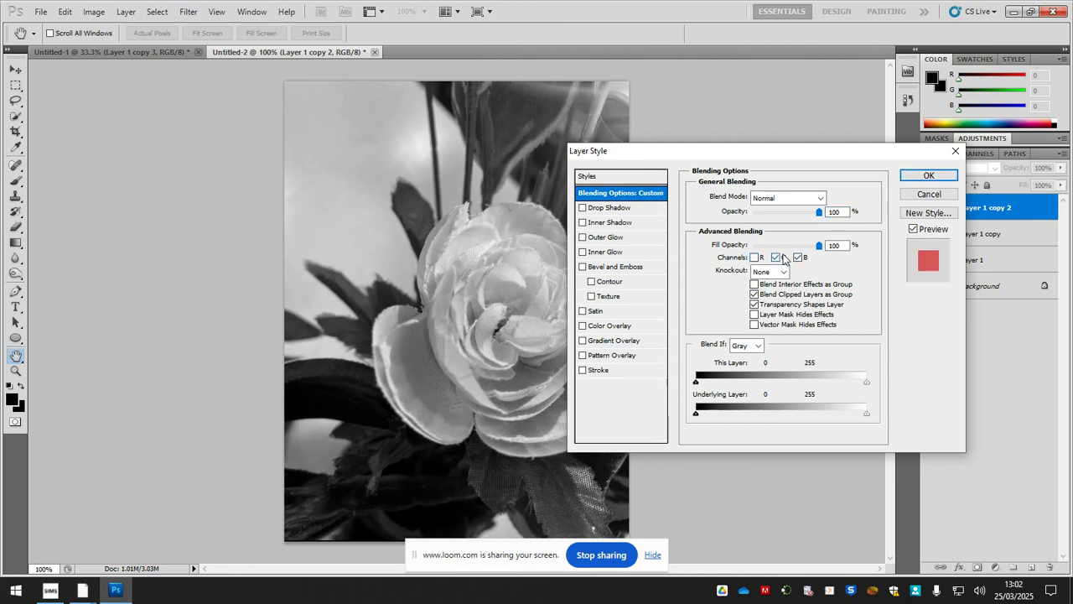
{"action": "left_click", "coordinate": [931, 174]}
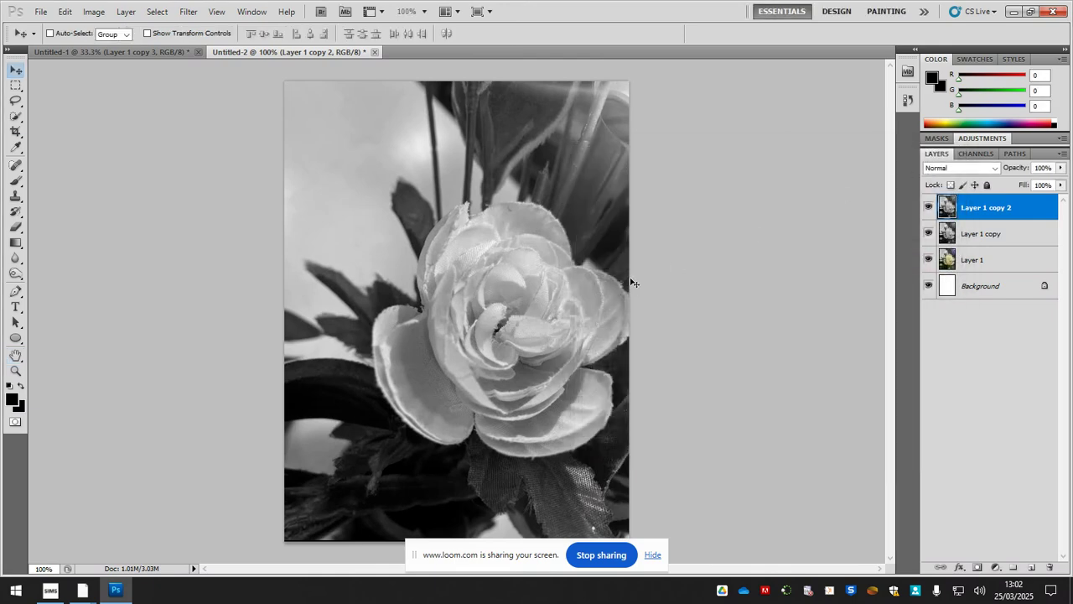
Offset the top layer slightly right and up from the layer below to create red and cyan fringes.
{"action": "left_click_drag", "start_coordinate": [399, 228], "coordinate": [392, 228]}
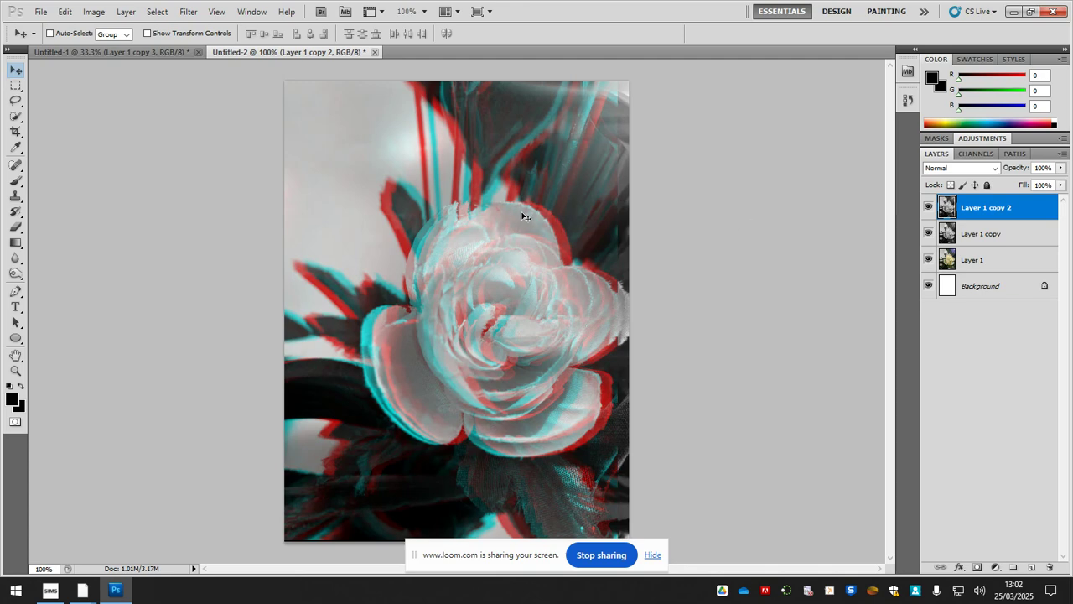
{"action": "left_click_drag", "start_coordinate": [524, 216], "coordinate": [544, 208]}
{"action": "key", "text": "Left"}
{"action": "key", "text": "Left"}
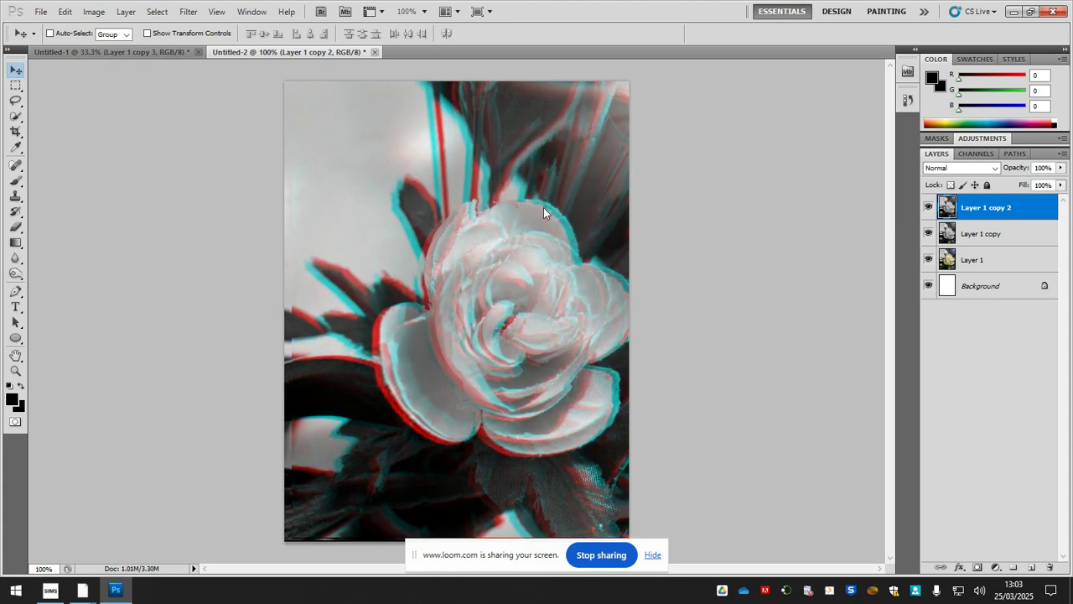
{"action": "key", "text": "Up"}
{"action": "key", "text": "Up"}
{"action": "key", "text": "Up"}
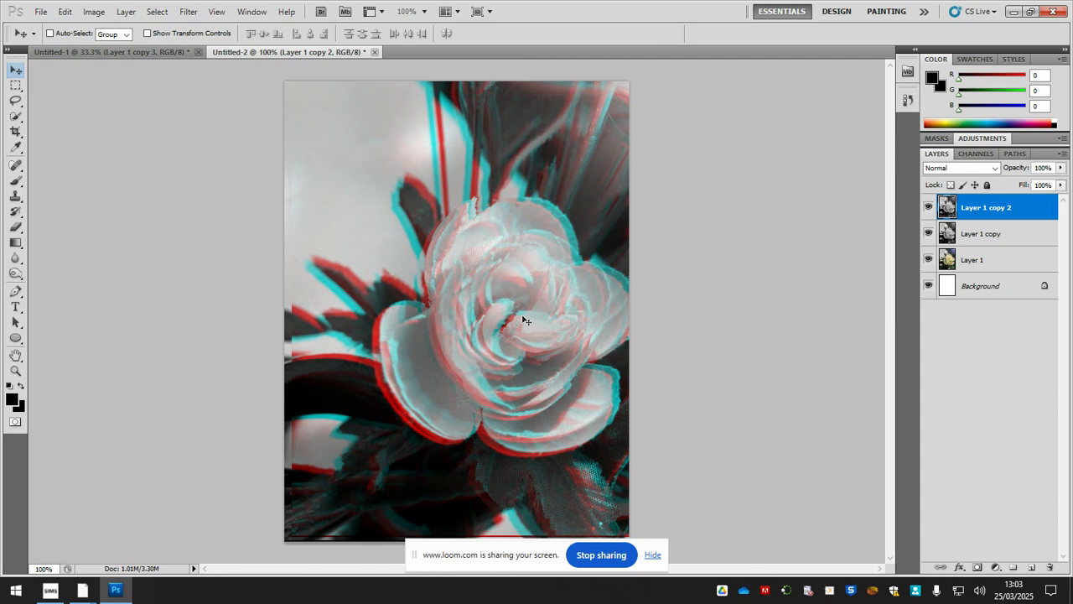
Duplicate the offset layer within the same document and view the Untitled-1 artwork as a reference.
{"action": "right_click", "coordinate": [986, 212]}
{"action": "left_click", "coordinate": [985, 266]}
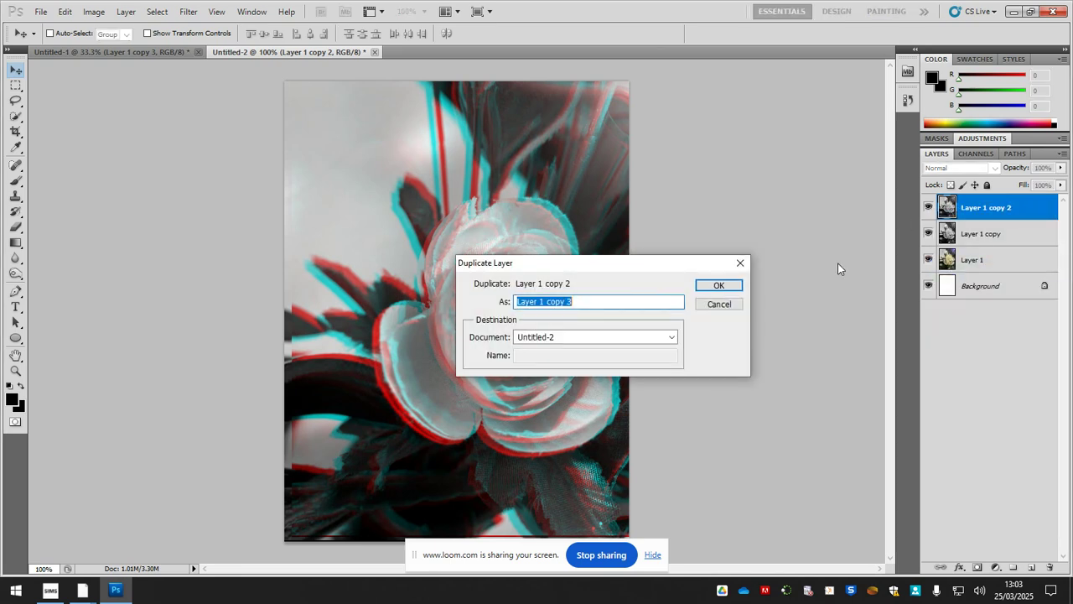
{"action": "left_click", "coordinate": [719, 285]}
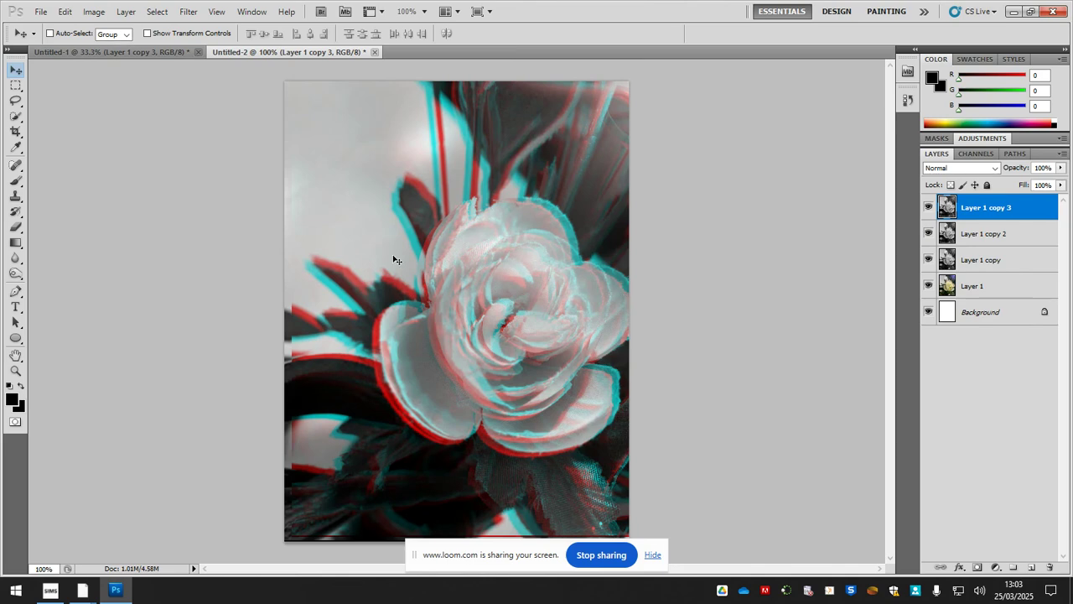
{"action": "left_click", "coordinate": [141, 51]}
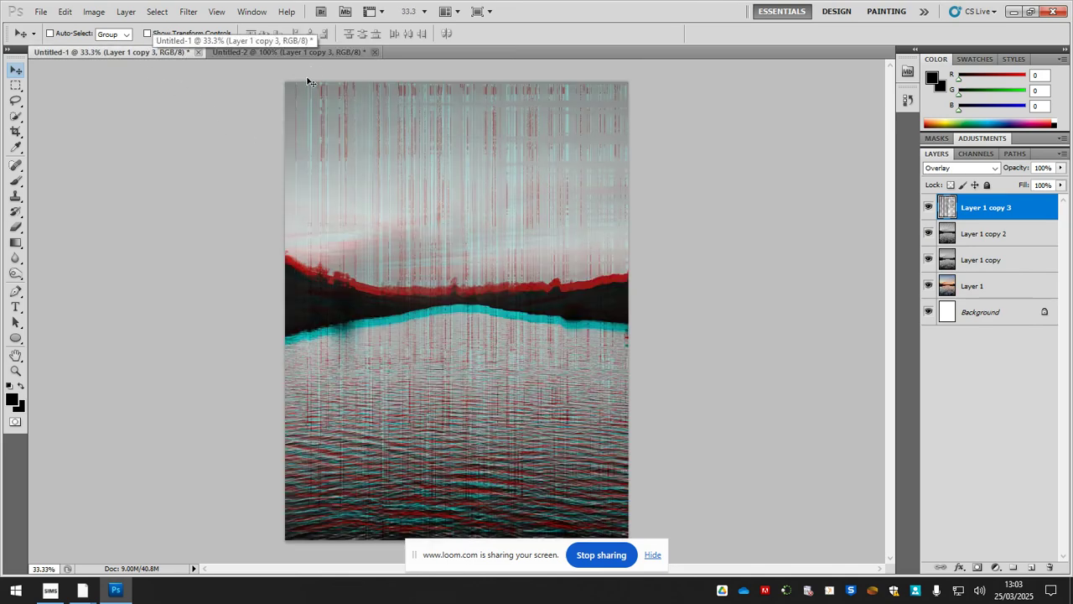
{"action": "left_click", "coordinate": [321, 52]}
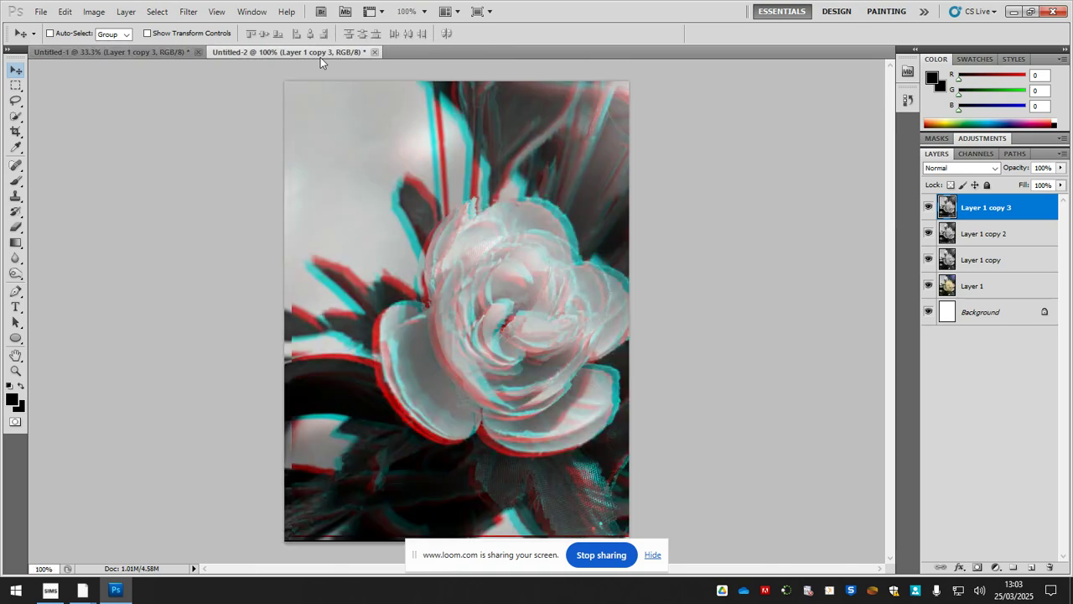
Apply a square Wave distortion to the top layer with wavelength 43–56, amplitude 170–268 and horizontal scale 4%.
{"action": "left_click", "coordinate": [186, 12]}
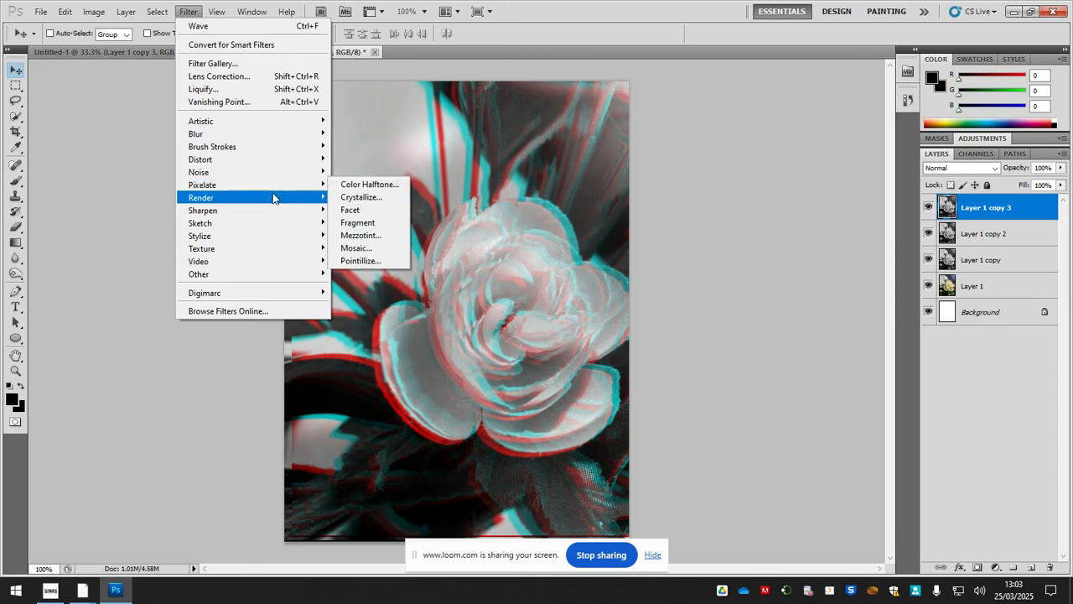
{"action": "mouse_move", "coordinate": [277, 162]}
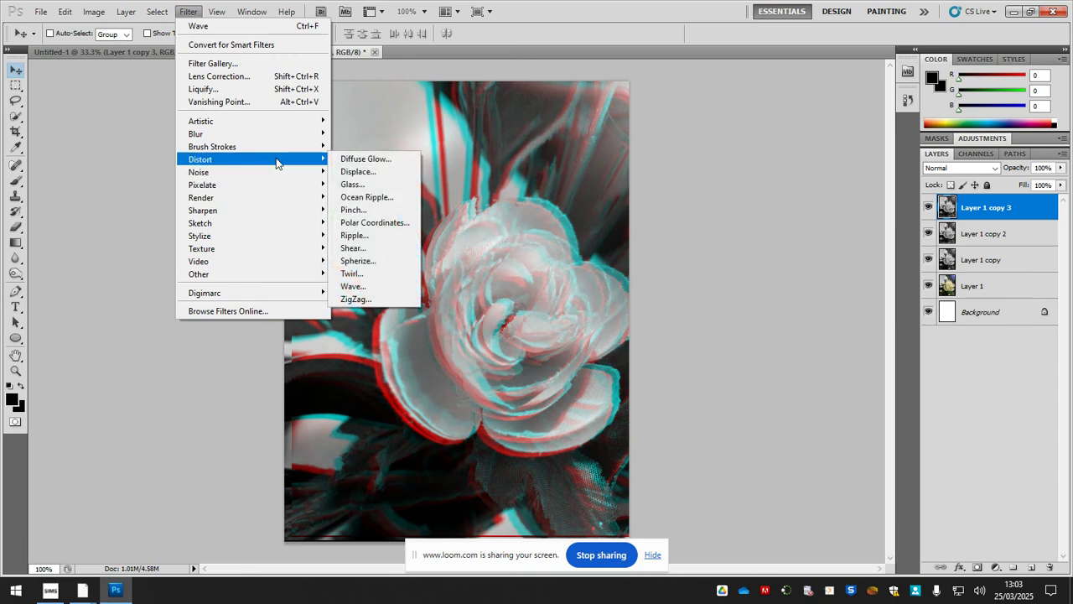
{"action": "left_click", "coordinate": [369, 288]}
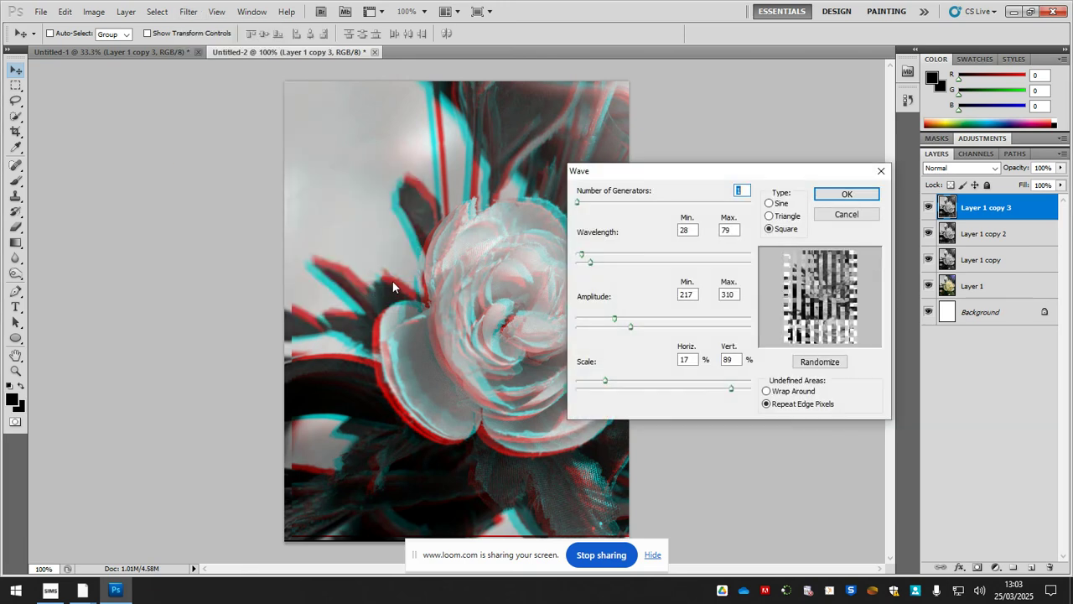
{"action": "left_click_drag", "start_coordinate": [676, 173], "coordinate": [580, 168]}
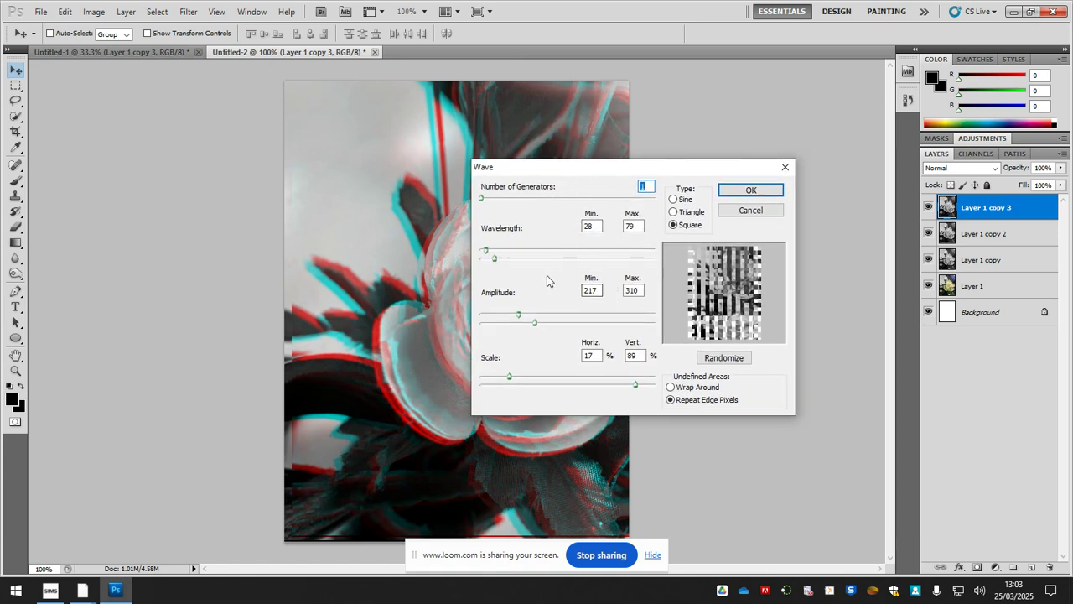
{"action": "left_click_drag", "start_coordinate": [481, 203], "coordinate": [478, 203]}
{"action": "mouse_move", "coordinate": [486, 250]}
{"action": "left_mouse_down"}
{"action": "mouse_move", "coordinate": [523, 258]}
{"action": "mouse_move", "coordinate": [490, 259]}
{"action": "left_mouse_up"}
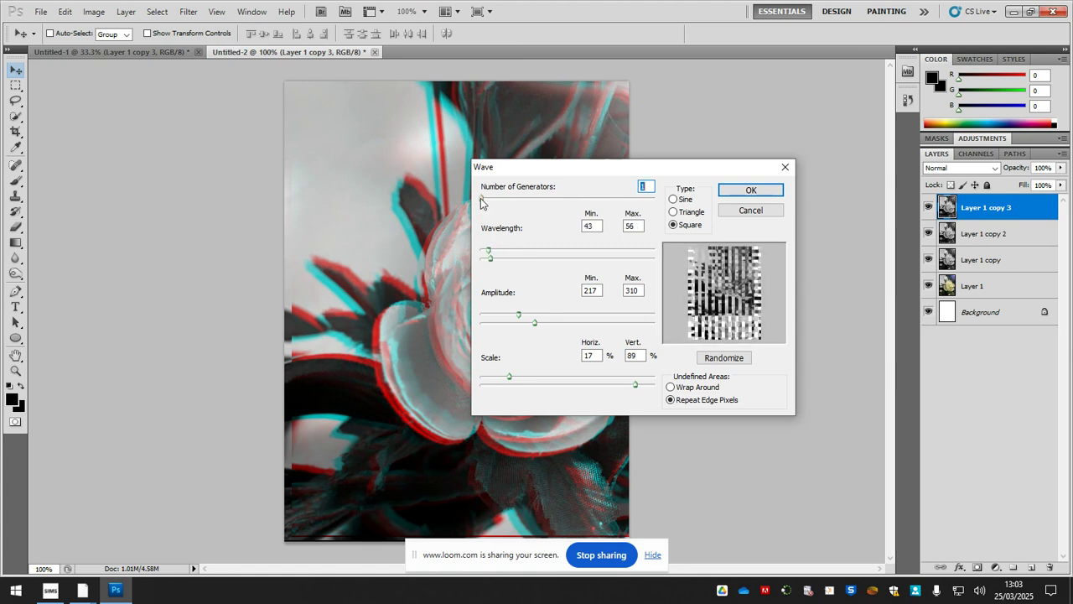
{"action": "mouse_move", "coordinate": [481, 199]}
{"action": "left_mouse_down"}
{"action": "mouse_move", "coordinate": [493, 200]}
{"action": "mouse_move", "coordinate": [482, 200]}
{"action": "left_mouse_up"}
{"action": "mouse_move", "coordinate": [520, 314]}
{"action": "left_mouse_down"}
{"action": "mouse_move", "coordinate": [536, 313]}
{"action": "mouse_move", "coordinate": [511, 316]}
{"action": "mouse_move", "coordinate": [551, 323]}
{"action": "mouse_move", "coordinate": [527, 325]}
{"action": "left_mouse_up"}
{"action": "left_click_drag", "start_coordinate": [509, 376], "coordinate": [486, 378]}
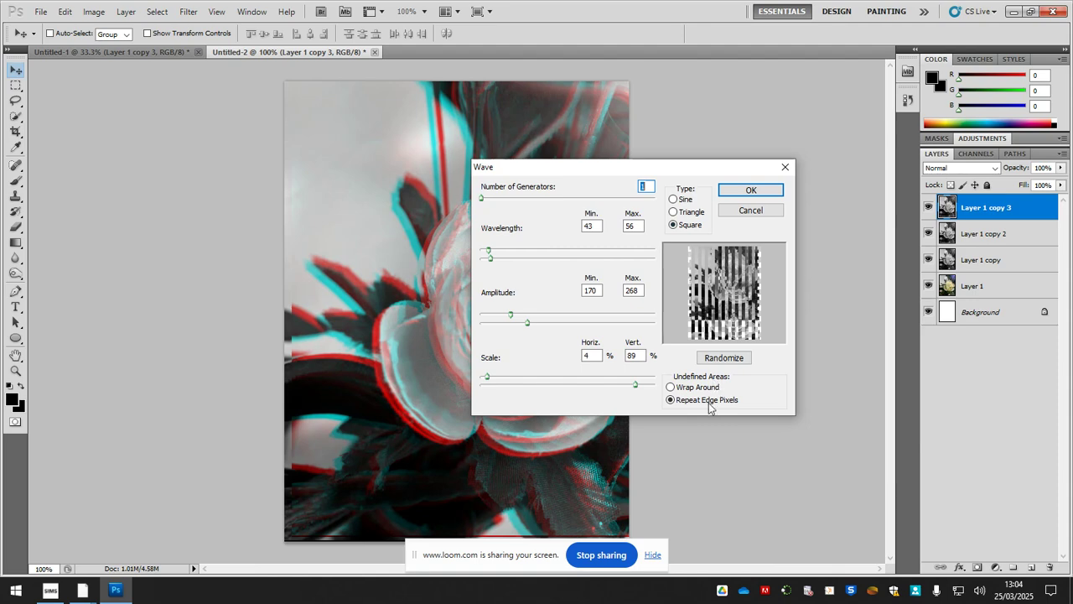
{"action": "left_click", "coordinate": [730, 193]}
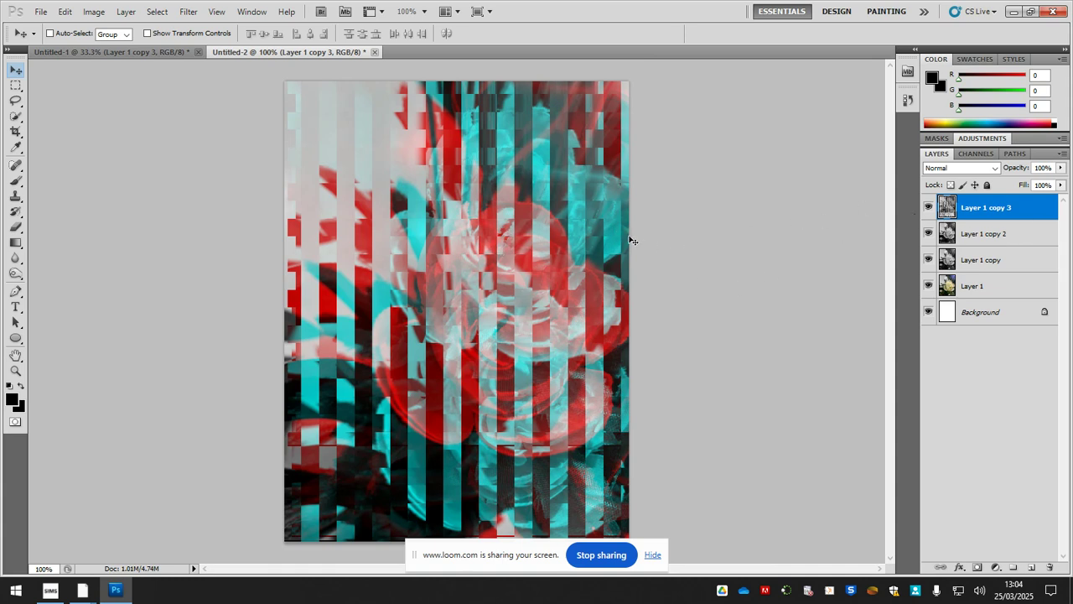
Try successive blend modes on the distorted top layer and set it to Luminosity.
{"action": "left_click", "coordinate": [964, 171]}
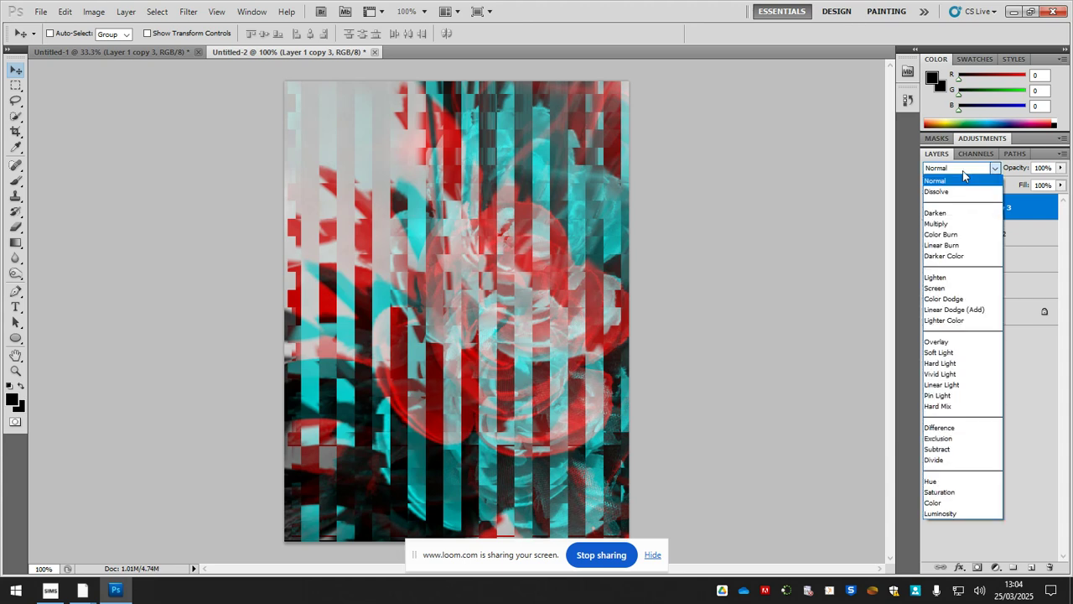
{"action": "left_click", "coordinate": [963, 172]}
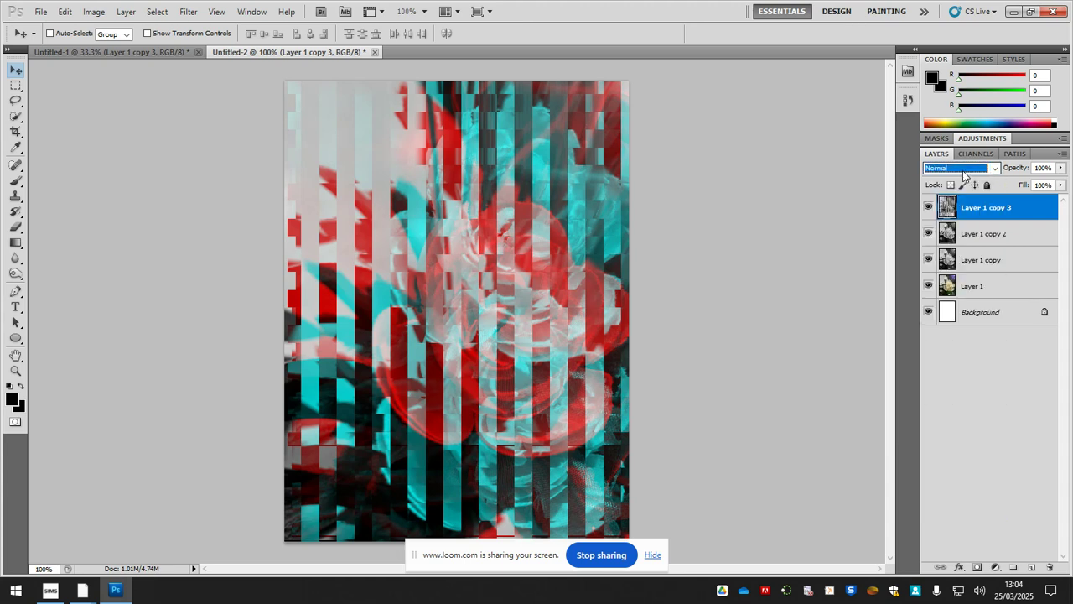
{"action": "scroll", "coordinate": [964, 174], "scroll_direction": "down", "scroll_amount": 1}
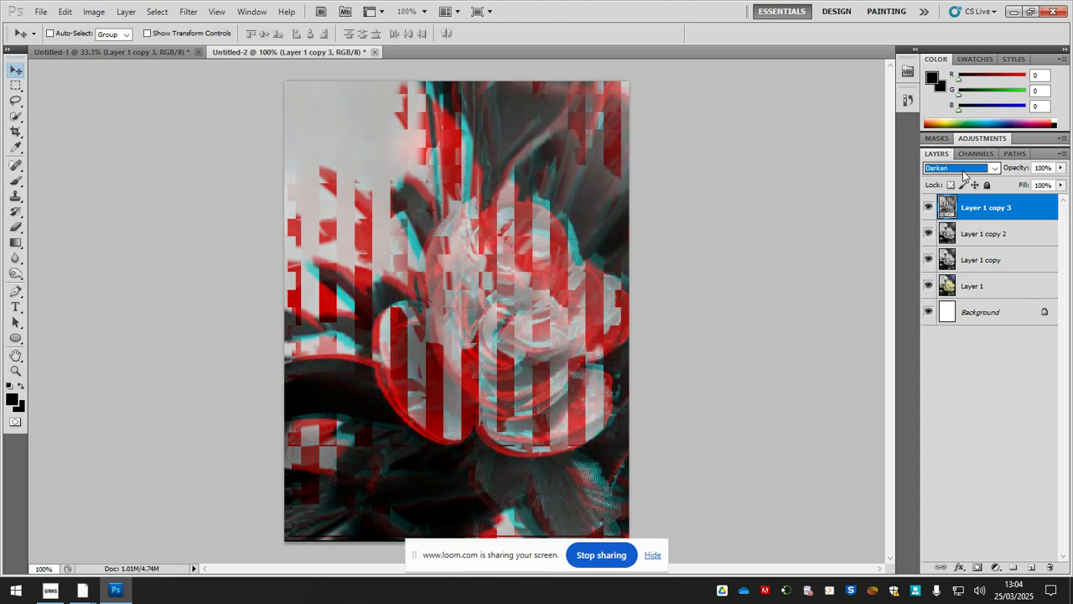
{"action": "scroll", "coordinate": [964, 173], "scroll_direction": "down", "scroll_amount": 2}
{"action": "scroll", "coordinate": [963, 173], "scroll_direction": "down", "scroll_amount": 3}
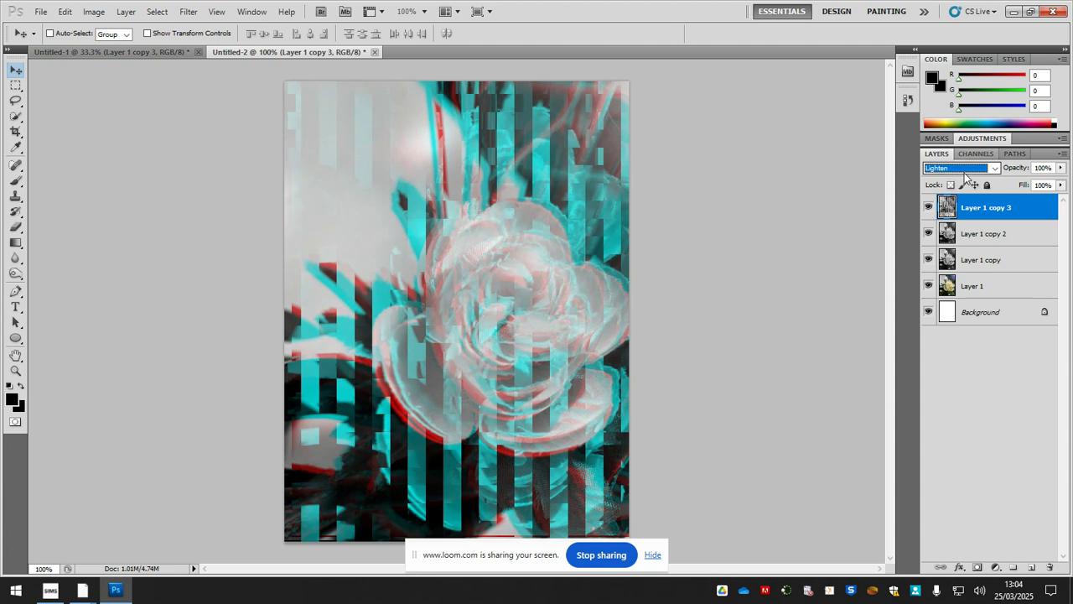
{"action": "scroll", "coordinate": [965, 176], "scroll_direction": "down", "scroll_amount": 3}
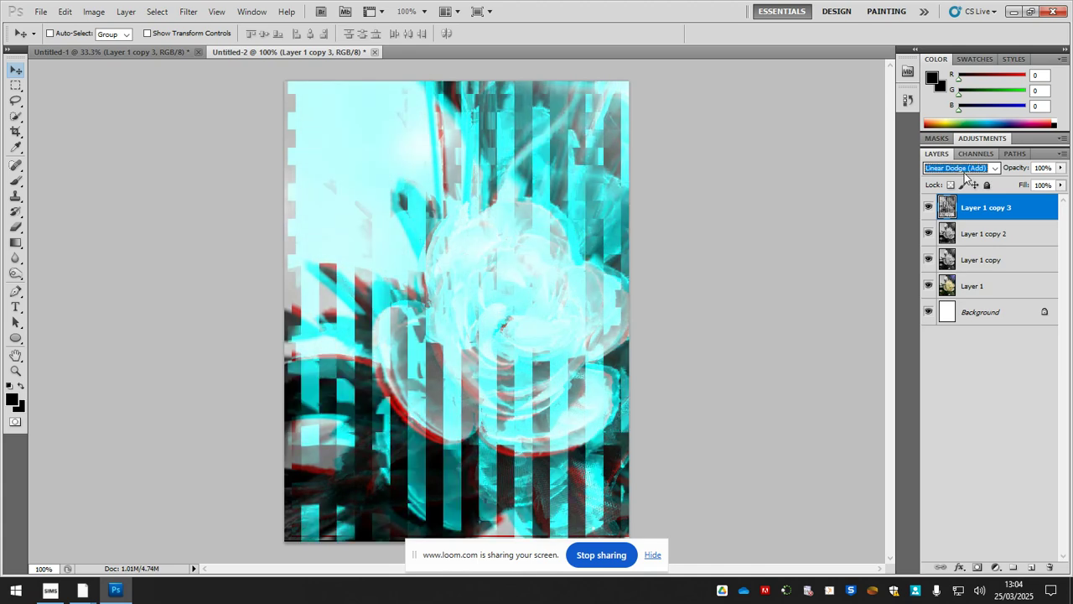
{"action": "scroll", "coordinate": [965, 177], "scroll_direction": "down", "scroll_amount": 1}
{"action": "scroll", "coordinate": [965, 176], "scroll_direction": "down", "scroll_amount": 1}
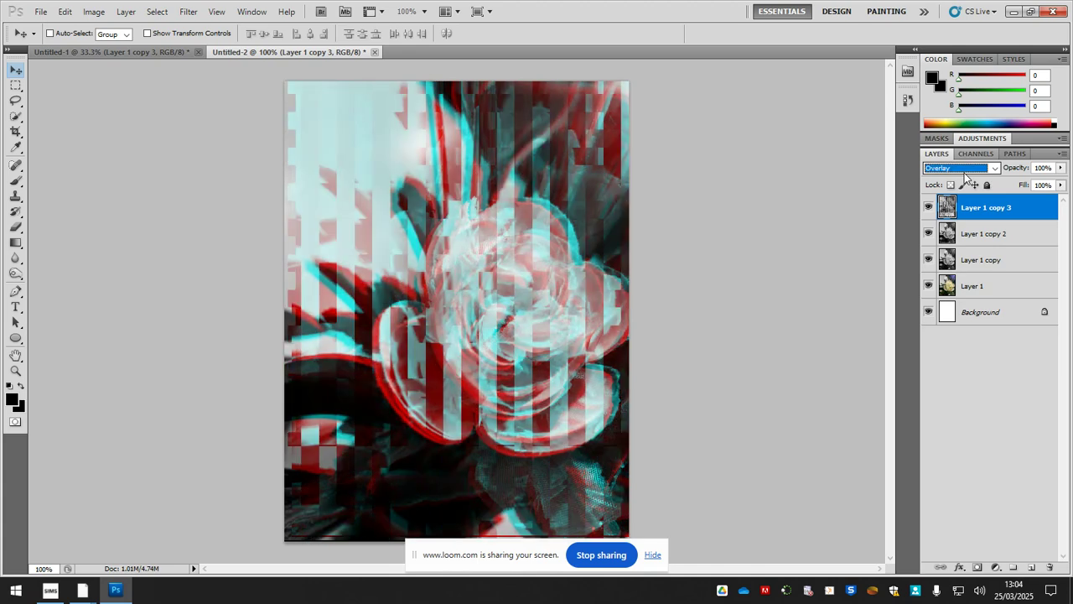
{"action": "scroll", "coordinate": [966, 176], "scroll_direction": "down", "scroll_amount": 1}
{"action": "scroll", "coordinate": [965, 176], "scroll_direction": "down", "scroll_amount": 4}
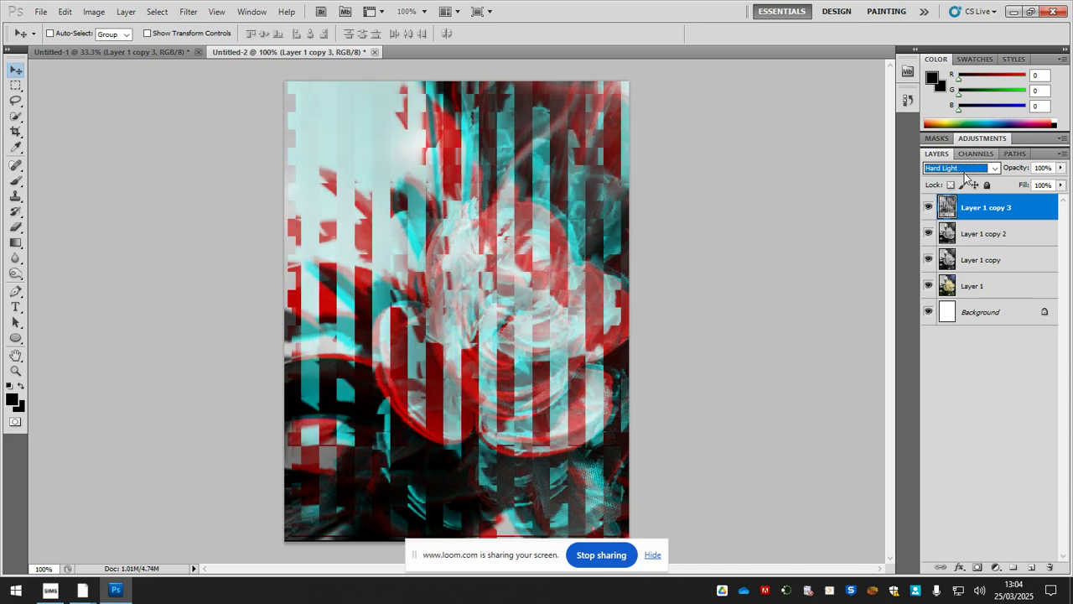
{"action": "scroll", "coordinate": [966, 176], "scroll_direction": "down", "scroll_amount": 1}
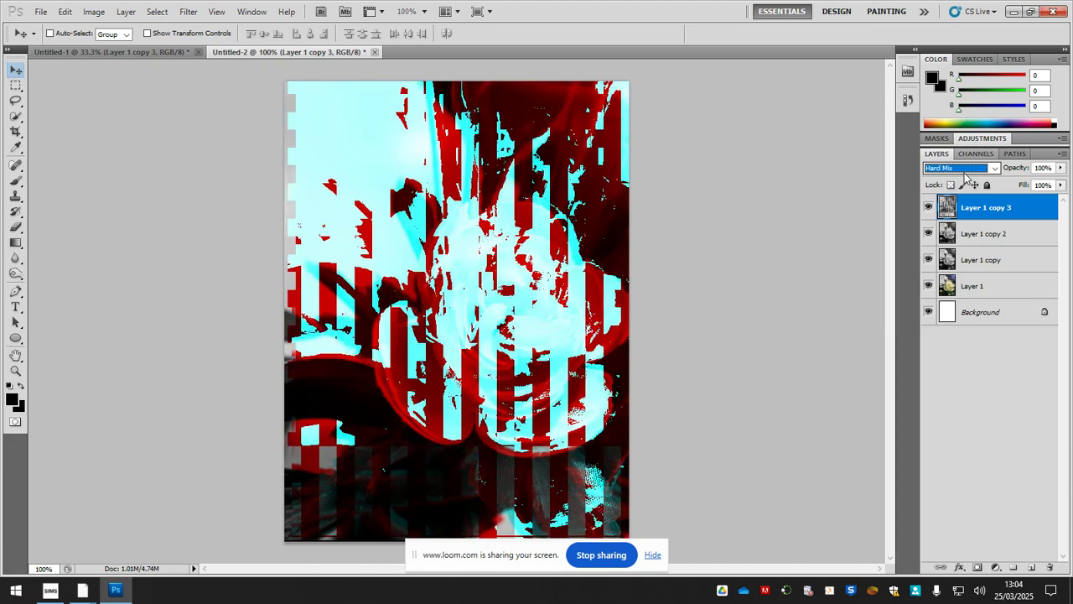
{"action": "scroll", "coordinate": [966, 176], "scroll_direction": "down", "scroll_amount": 3}
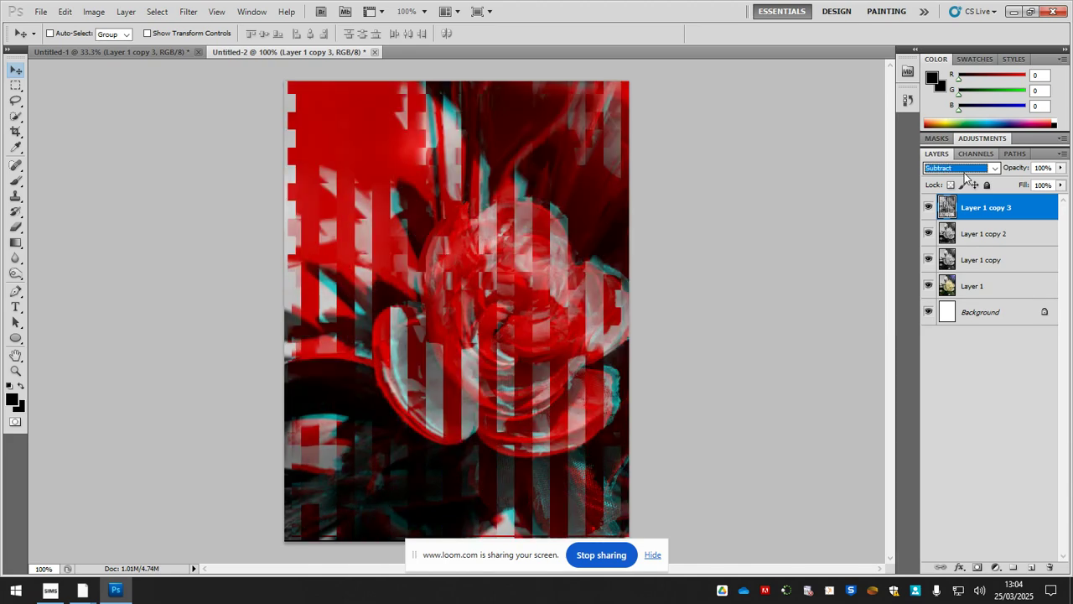
{"action": "scroll", "coordinate": [965, 176], "scroll_direction": "down", "scroll_amount": 1}
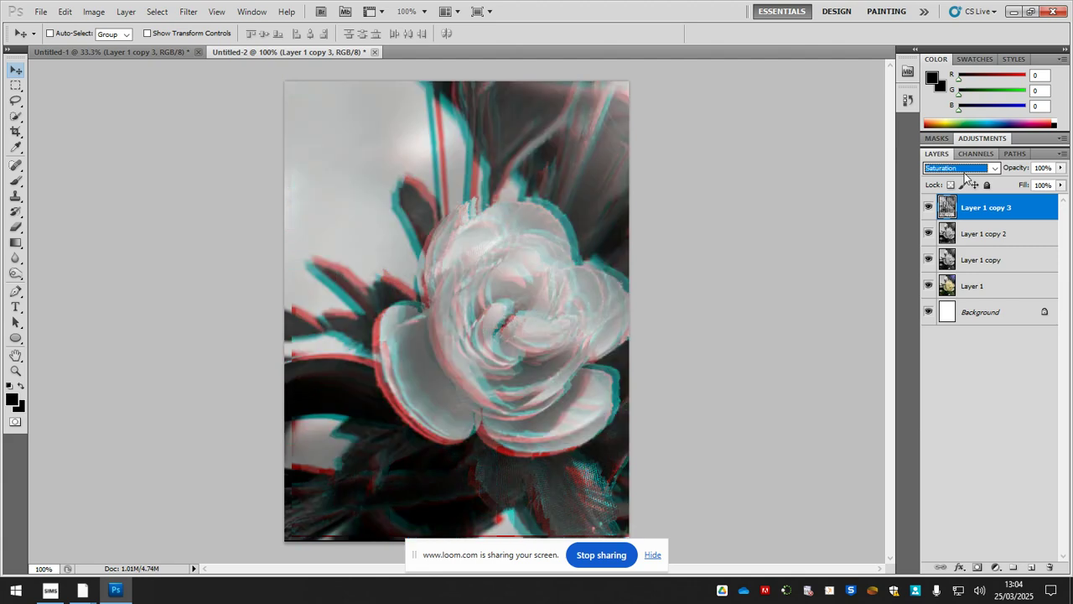
{"action": "scroll", "coordinate": [966, 176], "scroll_direction": "down", "scroll_amount": 1}
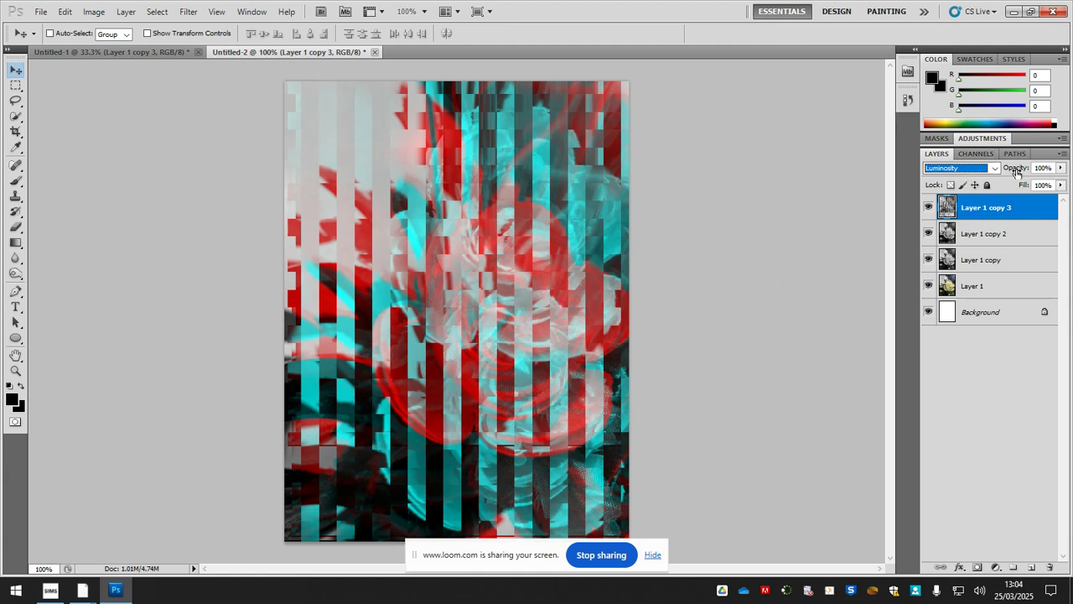
{"action": "mouse_move", "coordinate": [1017, 171]}
{"action": "left_mouse_down"}
{"action": "mouse_move", "coordinate": [987, 174]}
{"action": "mouse_move", "coordinate": [1029, 174]}
{"action": "left_mouse_up"}
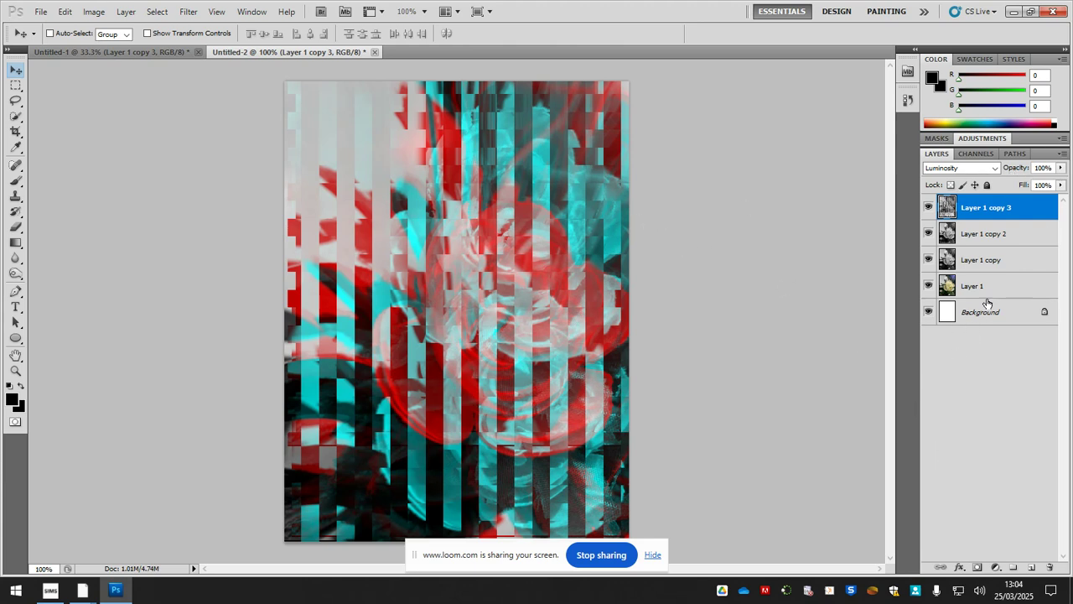
Add a layer mask to the distorted top layer and ready a soft brush with 0% hardness.
{"action": "left_click", "coordinate": [977, 568]}
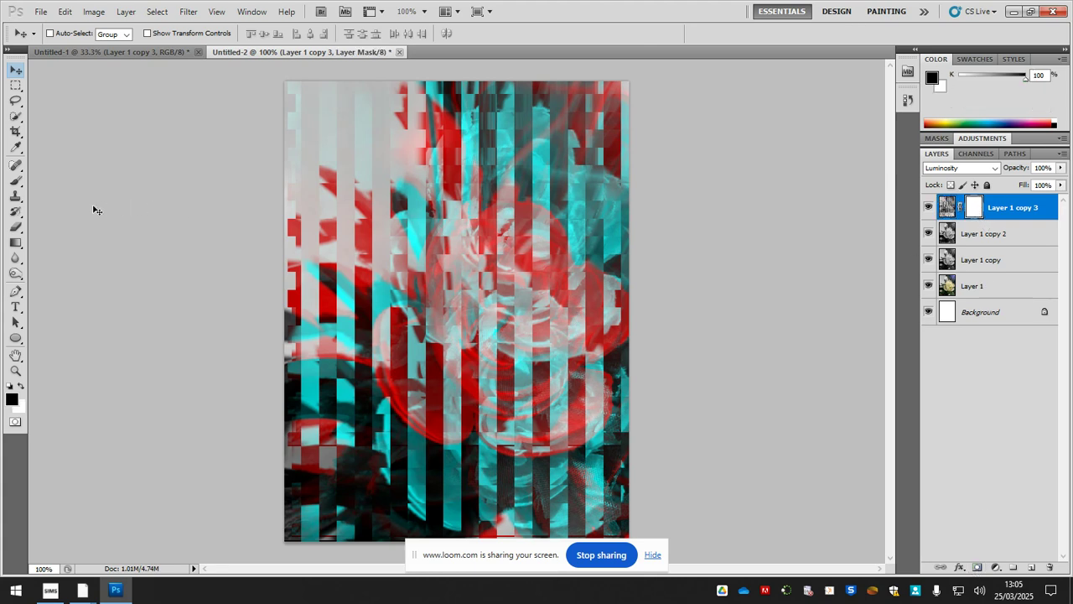
{"action": "key", "text": "b"}
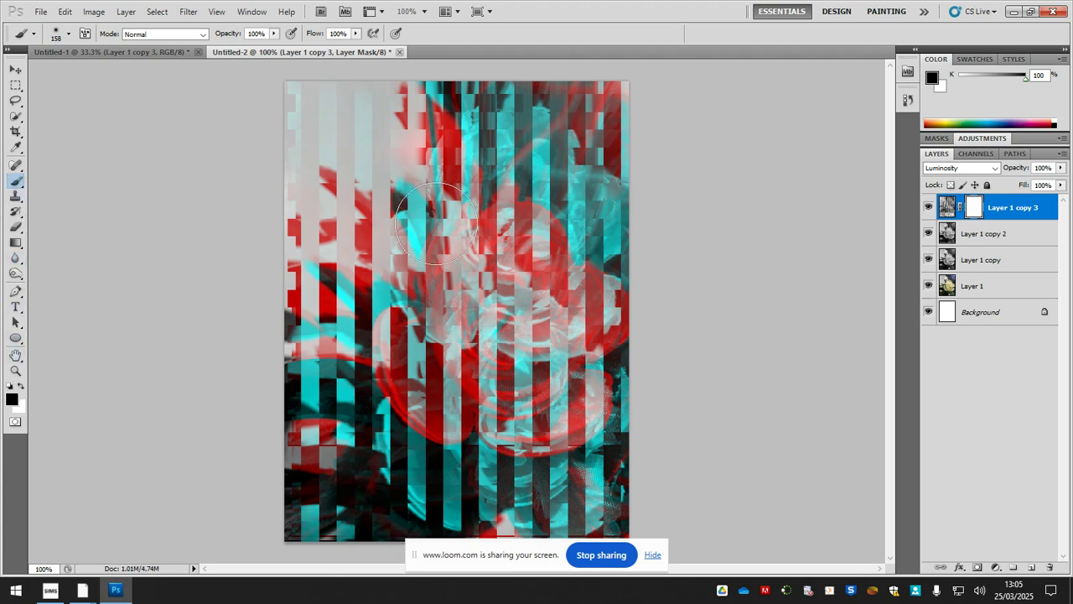
{"action": "left_click", "coordinate": [68, 33]}
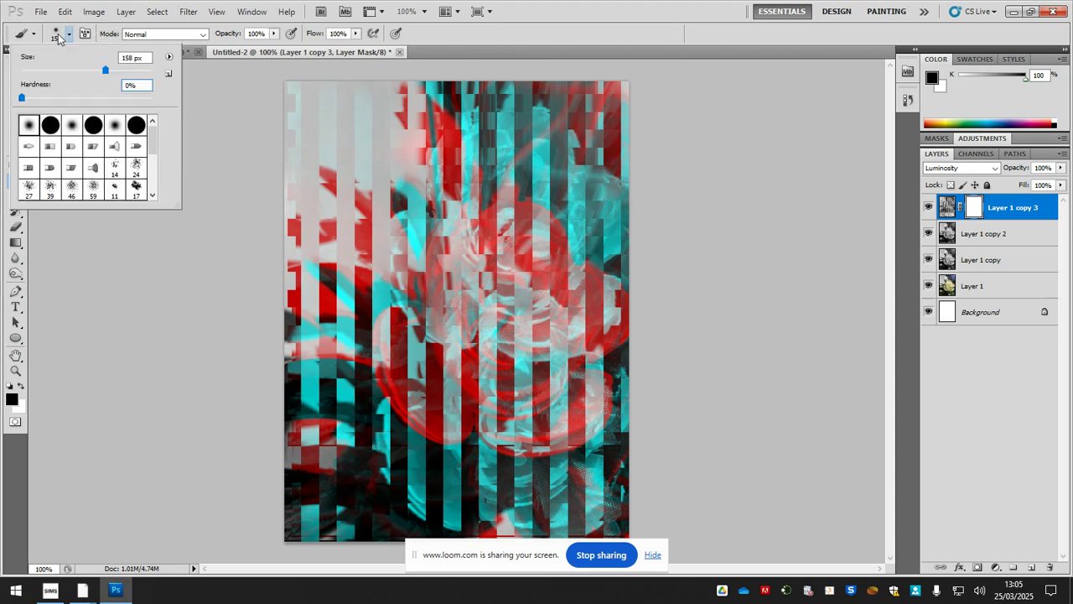
{"action": "left_click_drag", "start_coordinate": [22, 98], "coordinate": [13, 99]}
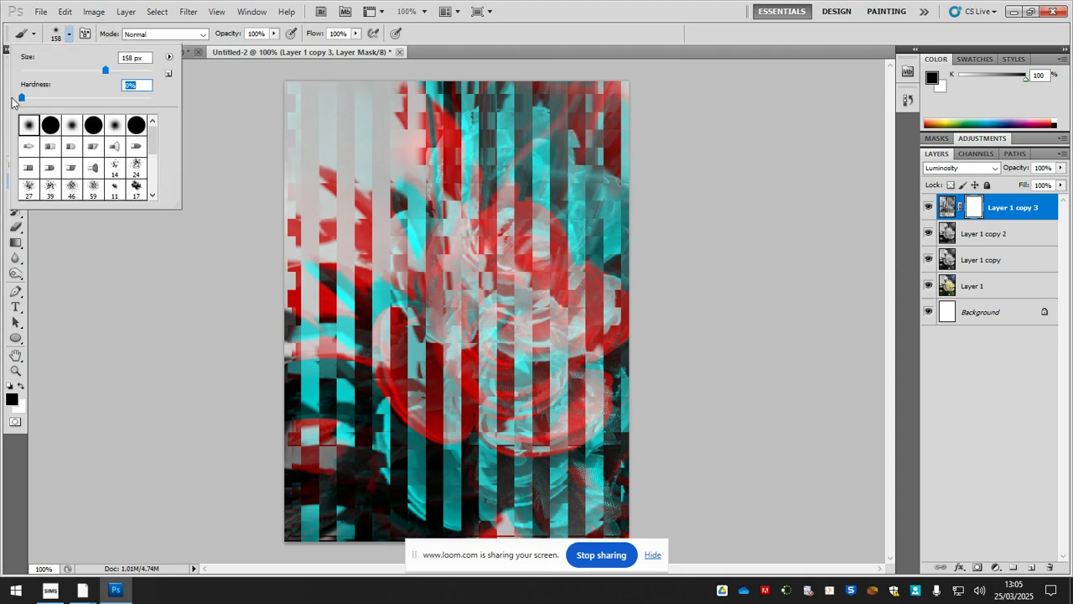
{"action": "left_click", "coordinate": [474, 43]}
Paint black on the top layer's mask over the whole flower to hide the Wave distortion there.
{"action": "mouse_move", "coordinate": [527, 329]}
{"action": "left_mouse_down"}
{"action": "mouse_move", "coordinate": [525, 270]}
{"action": "mouse_move", "coordinate": [501, 262]}
{"action": "mouse_move", "coordinate": [517, 245]}
{"action": "mouse_move", "coordinate": [503, 241]}
{"action": "mouse_move", "coordinate": [530, 249]}
{"action": "mouse_move", "coordinate": [563, 291]}
{"action": "mouse_move", "coordinate": [561, 308]}
{"action": "mouse_move", "coordinate": [538, 320]}
{"action": "mouse_move", "coordinate": [603, 307]}
{"action": "mouse_move", "coordinate": [465, 278]}
{"action": "mouse_move", "coordinate": [464, 318]}
{"action": "mouse_move", "coordinate": [502, 342]}
{"action": "mouse_move", "coordinate": [527, 319]}
{"action": "mouse_move", "coordinate": [516, 358]}
{"action": "mouse_move", "coordinate": [564, 352]}
{"action": "mouse_move", "coordinate": [546, 380]}
{"action": "mouse_move", "coordinate": [562, 370]}
{"action": "mouse_move", "coordinate": [554, 399]}
{"action": "mouse_move", "coordinate": [588, 390]}
{"action": "left_mouse_up"}
{"action": "mouse_move", "coordinate": [519, 413]}
{"action": "left_mouse_down"}
{"action": "mouse_move", "coordinate": [476, 383]}
{"action": "mouse_move", "coordinate": [466, 397]}
{"action": "mouse_move", "coordinate": [428, 379]}
{"action": "mouse_move", "coordinate": [409, 321]}
{"action": "mouse_move", "coordinate": [440, 327]}
{"action": "mouse_move", "coordinate": [480, 287]}
{"action": "mouse_move", "coordinate": [447, 295]}
{"action": "mouse_move", "coordinate": [465, 248]}
{"action": "mouse_move", "coordinate": [444, 237]}
{"action": "mouse_move", "coordinate": [475, 220]}
{"action": "mouse_move", "coordinate": [510, 221]}
{"action": "mouse_move", "coordinate": [489, 222]}
{"action": "mouse_move", "coordinate": [523, 226]}
{"action": "mouse_move", "coordinate": [552, 247]}
{"action": "mouse_move", "coordinate": [540, 236]}
{"action": "mouse_move", "coordinate": [581, 305]}
{"action": "mouse_move", "coordinate": [500, 301]}
{"action": "mouse_move", "coordinate": [505, 346]}
{"action": "mouse_move", "coordinate": [461, 319]}
{"action": "left_mouse_up"}
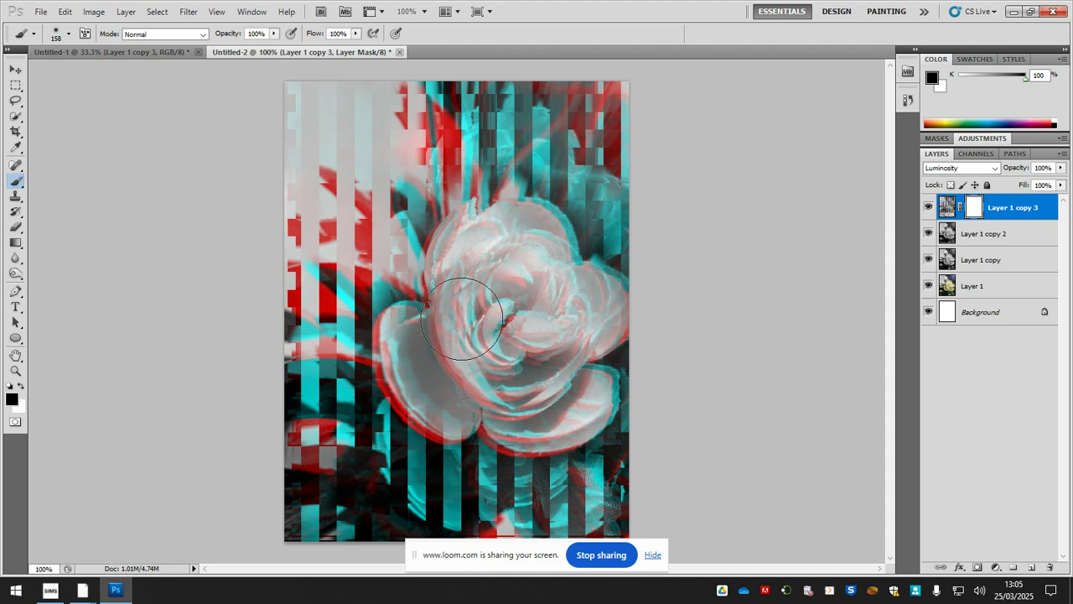
{"action": "mouse_move", "coordinate": [560, 369]}
{"action": "left_mouse_down"}
{"action": "mouse_move", "coordinate": [600, 364]}
{"action": "mouse_move", "coordinate": [548, 397]}
{"action": "mouse_move", "coordinate": [514, 390]}
{"action": "mouse_move", "coordinate": [570, 369]}
{"action": "left_mouse_up"}
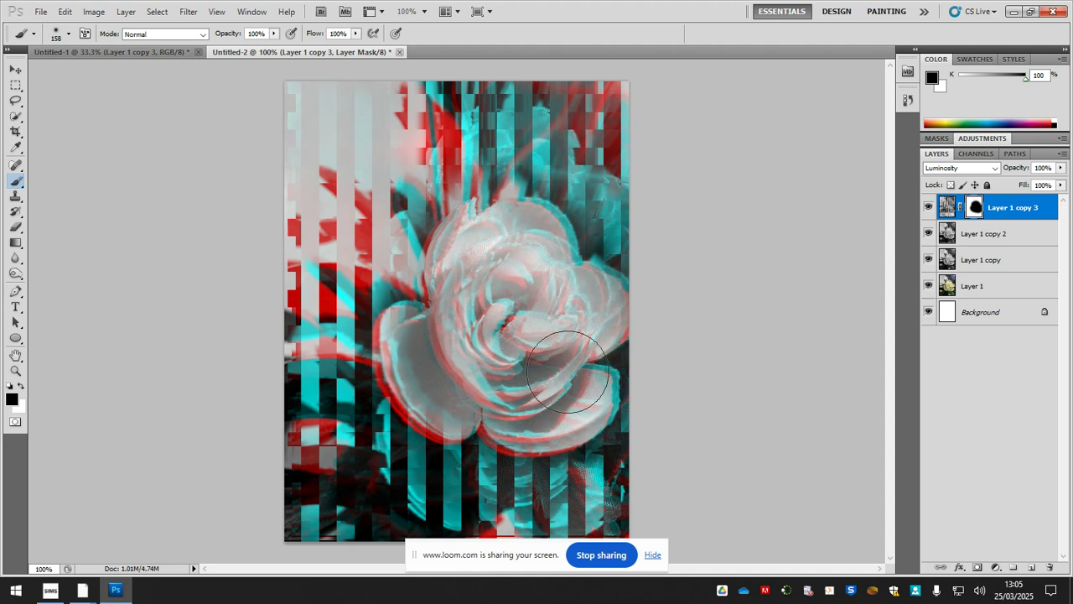
Toggle the visibility of the top two layers off and on to compare their effects.
{"action": "left_click", "coordinate": [929, 208]}
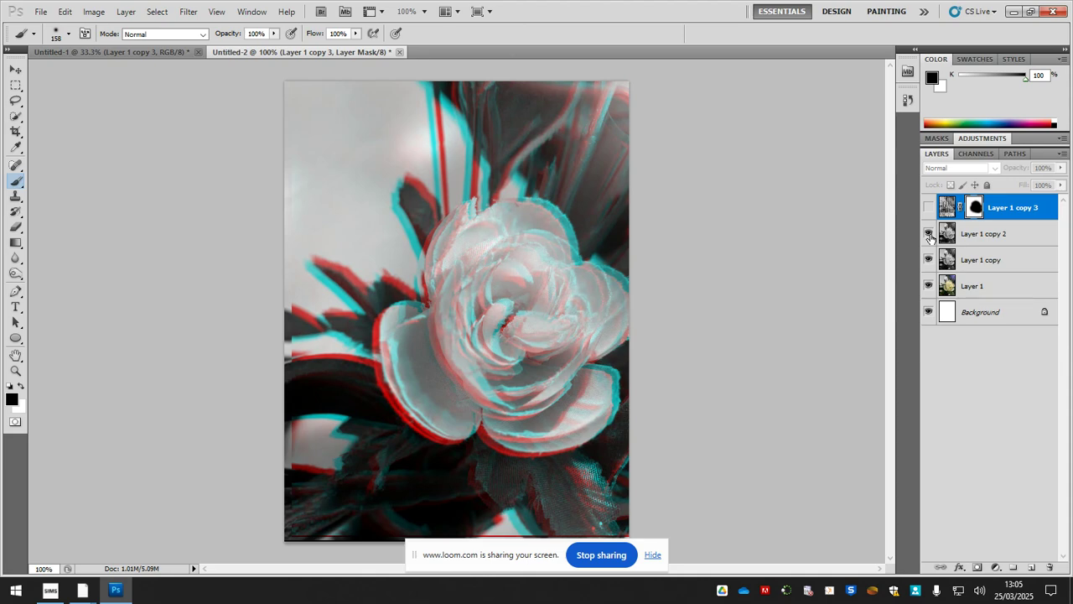
{"action": "left_click", "coordinate": [928, 234]}
{"action": "left_click", "coordinate": [928, 234]}
{"action": "left_click", "coordinate": [928, 210]}
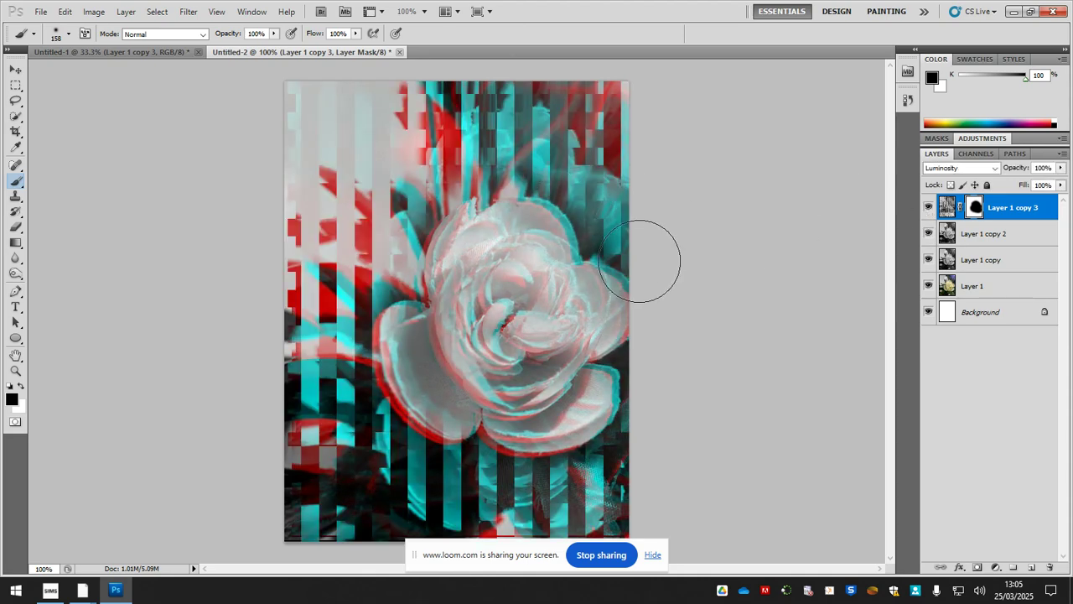